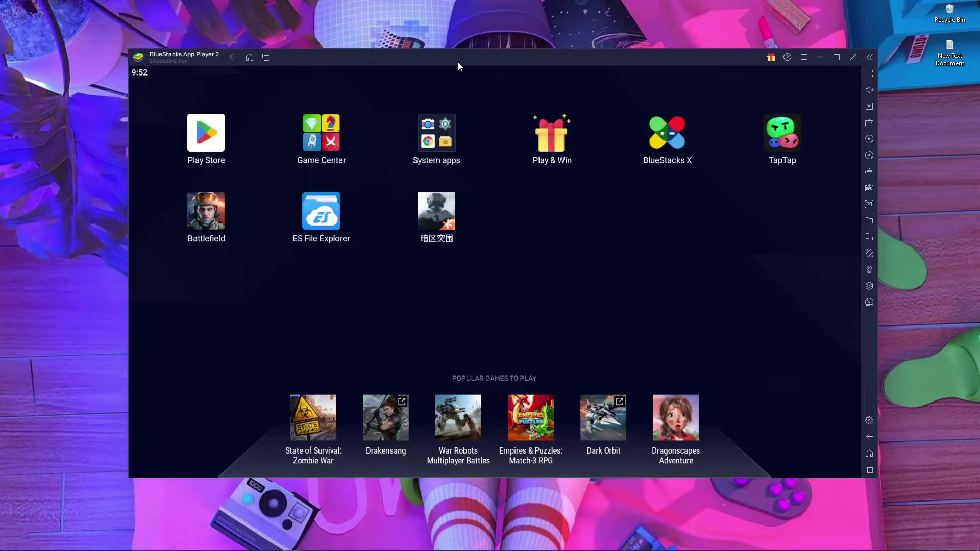
- Nudge the BlueStacks App Player 2 window a little up and left on the desktop
drag(458, 62, 447, 58)
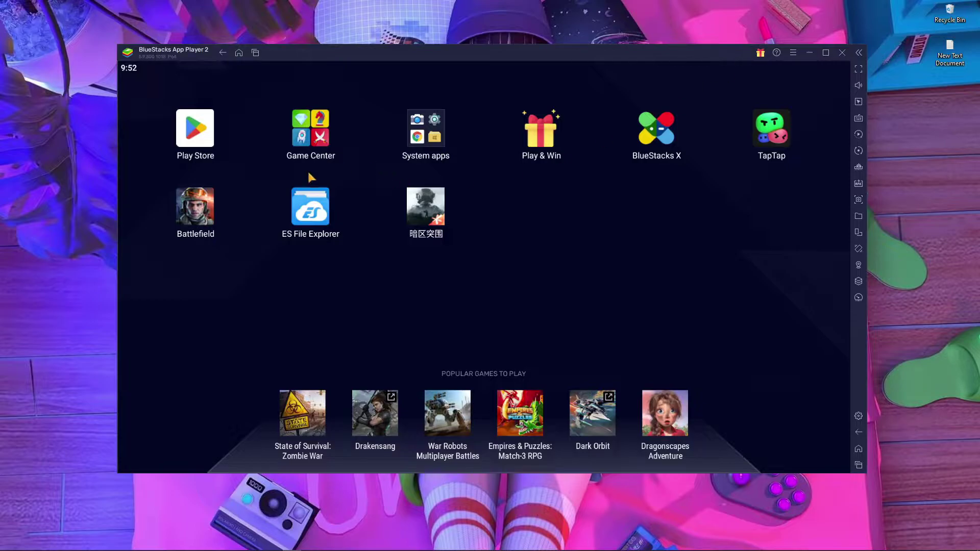
- Uninstall the Battlefield app from the home screen, then shut down App Player 2
right_click(203, 209)
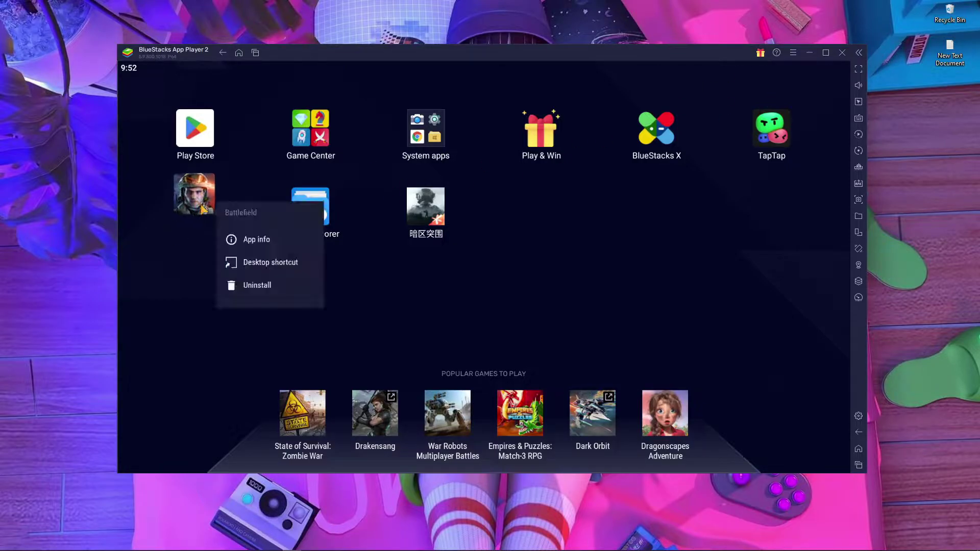
click(257, 285)
click(615, 303)
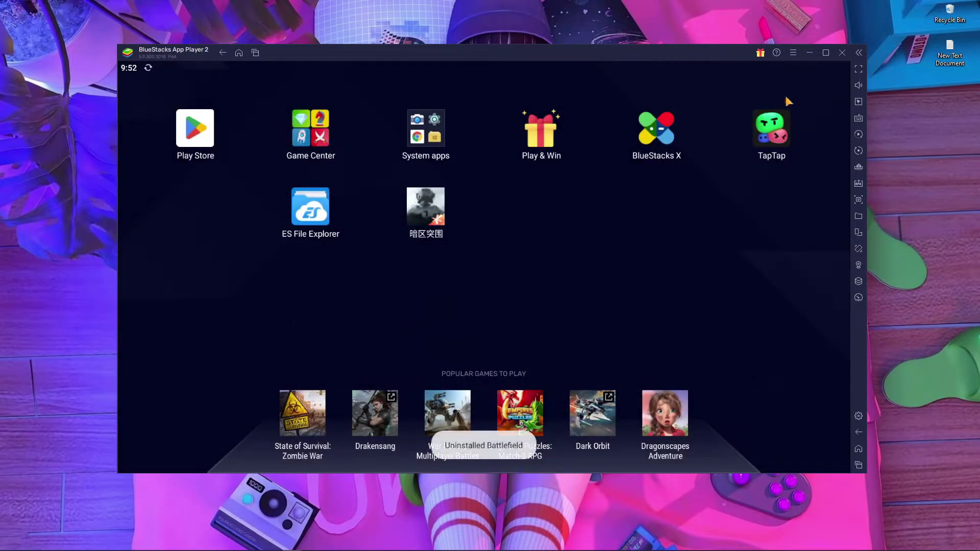
click(842, 53)
click(541, 334)
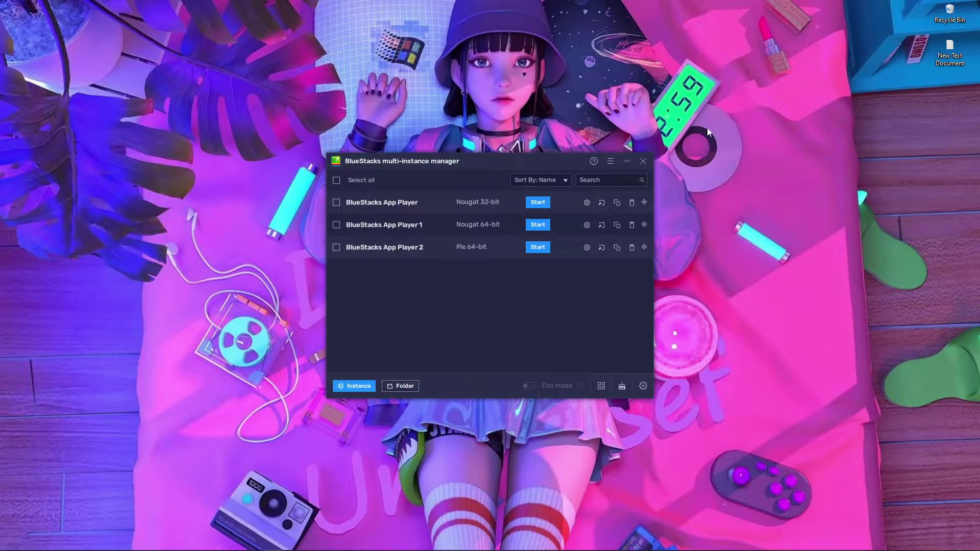
click(643, 161)
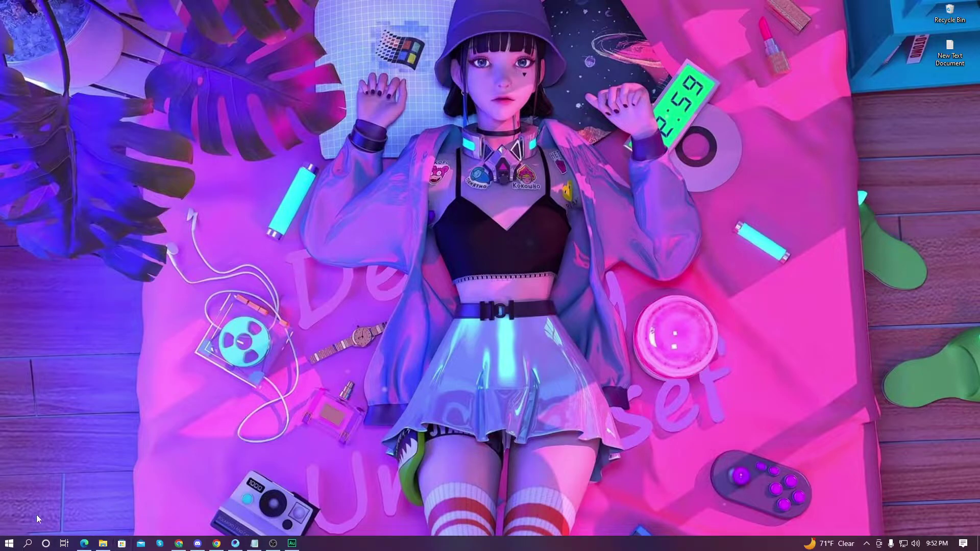
click(28, 544)
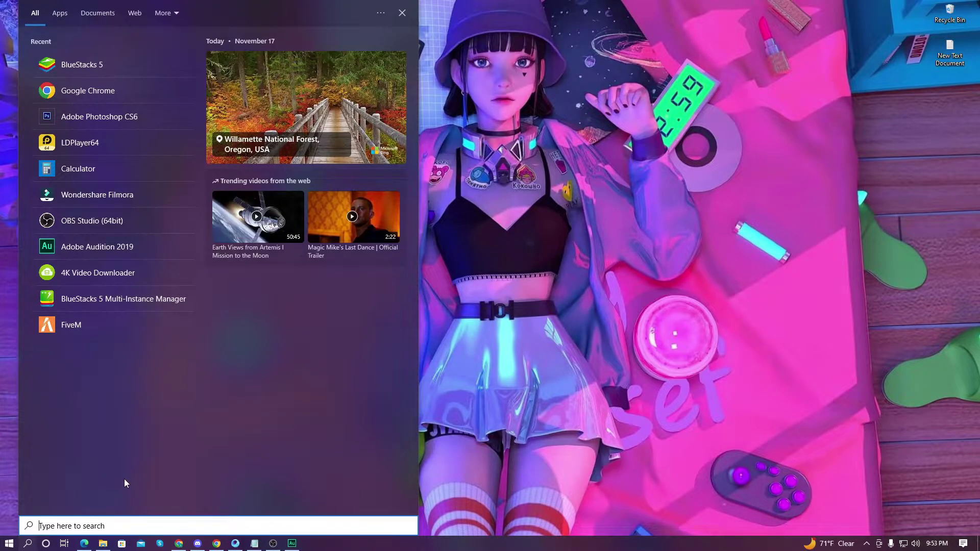
text(blue)
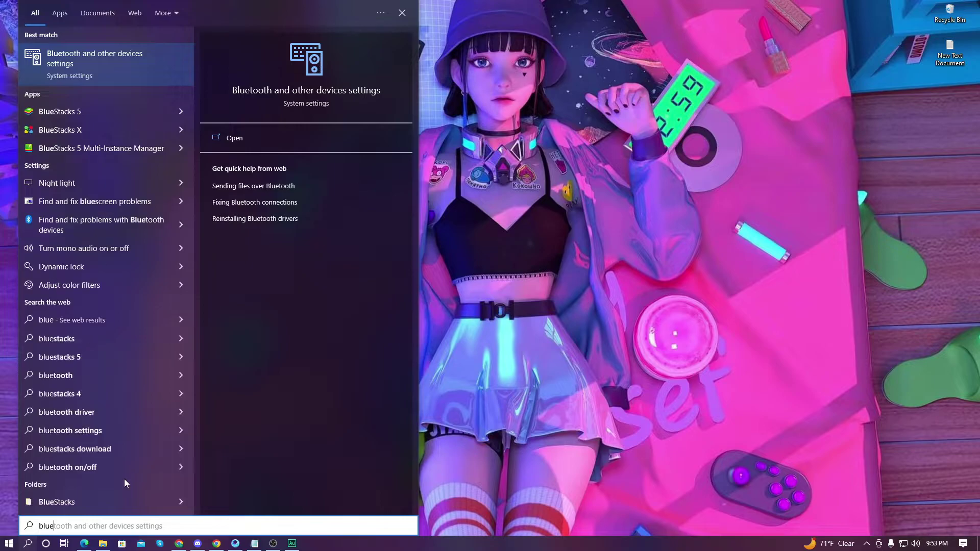
text(sti)
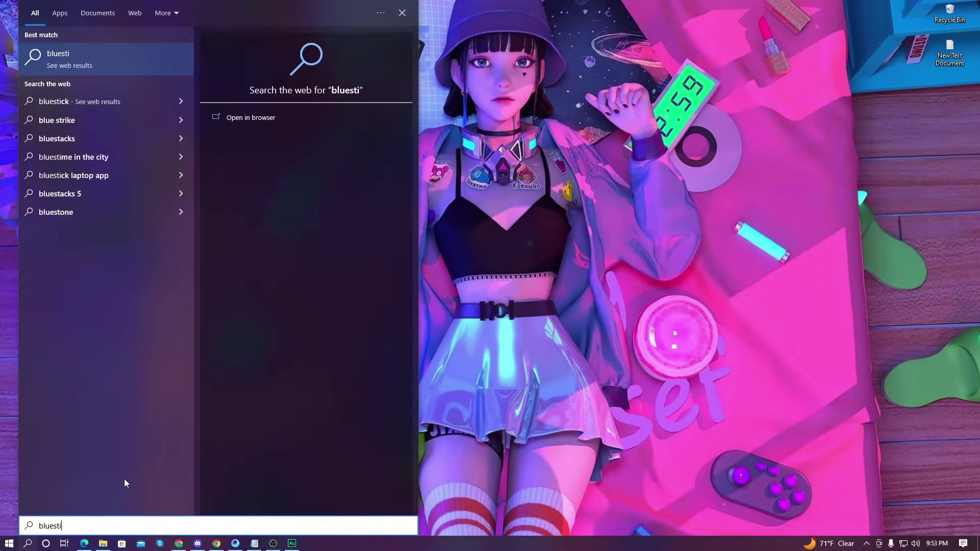
key(BackSpace)
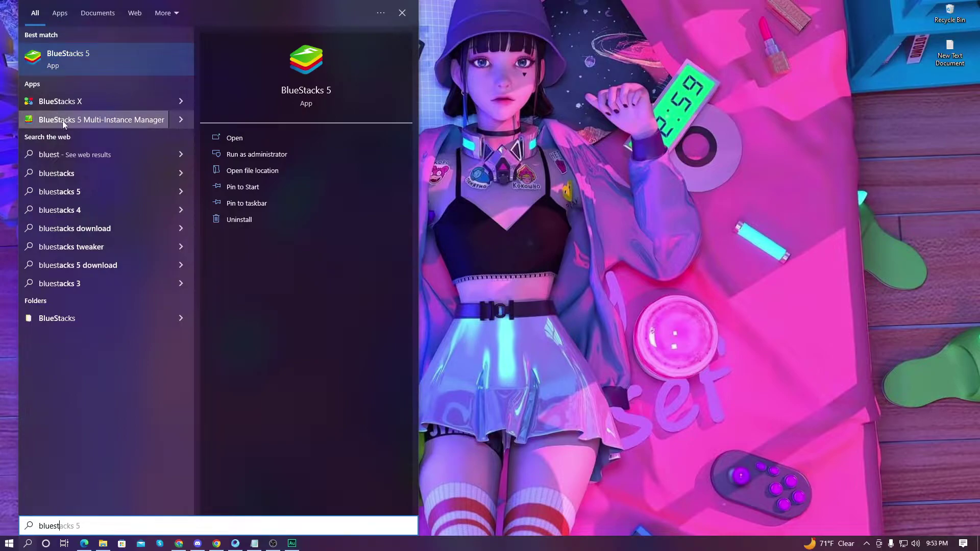
click(118, 125)
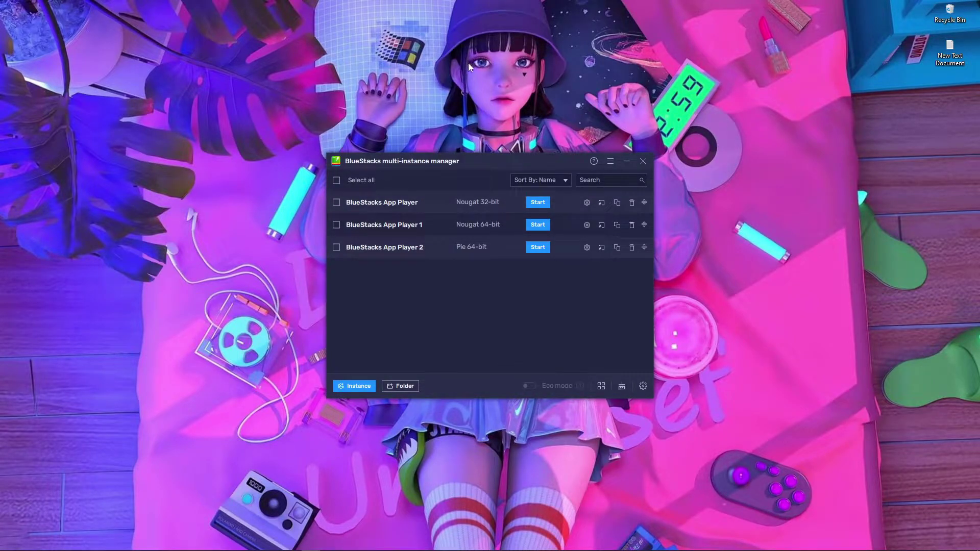
- Begin a fresh Pie 64-bit instance and bring up its CPU cores choices
click(357, 390)
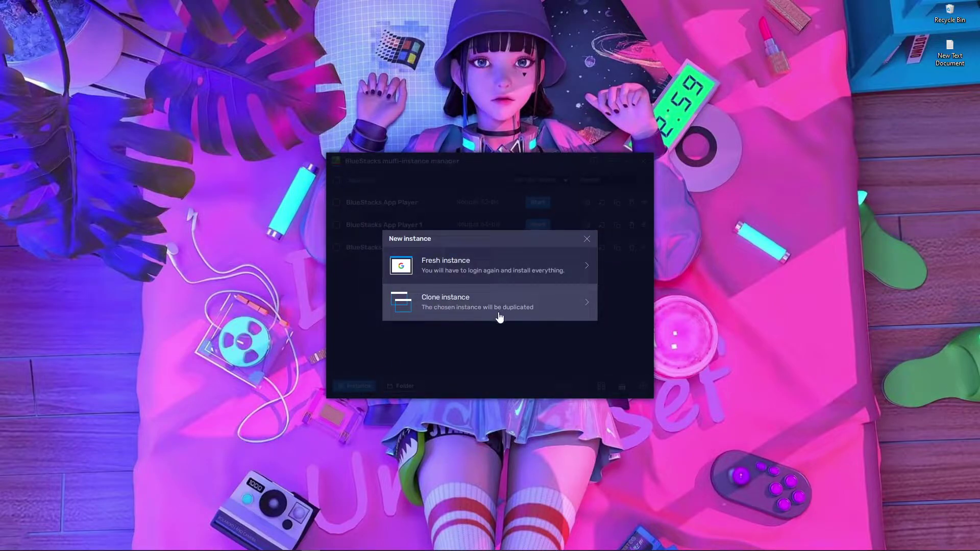
click(473, 275)
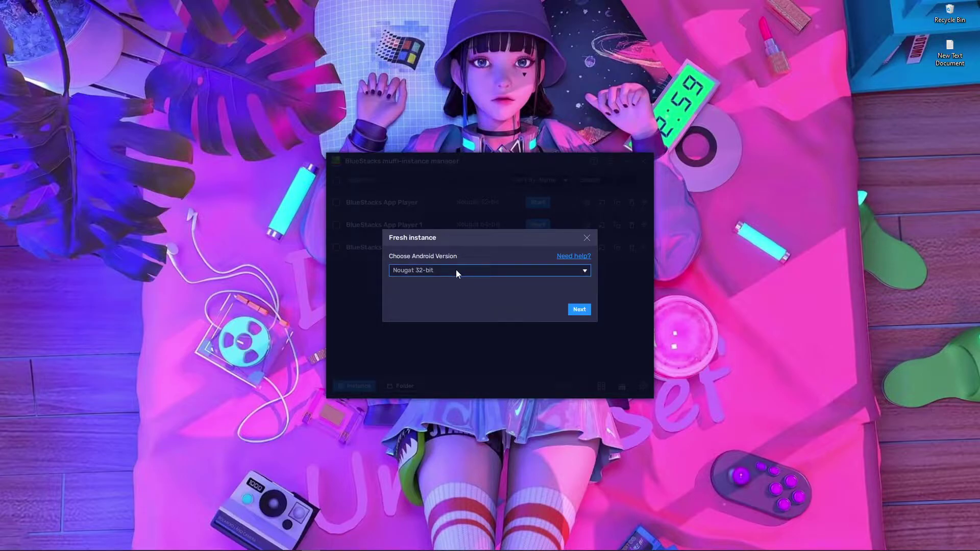
click(585, 276)
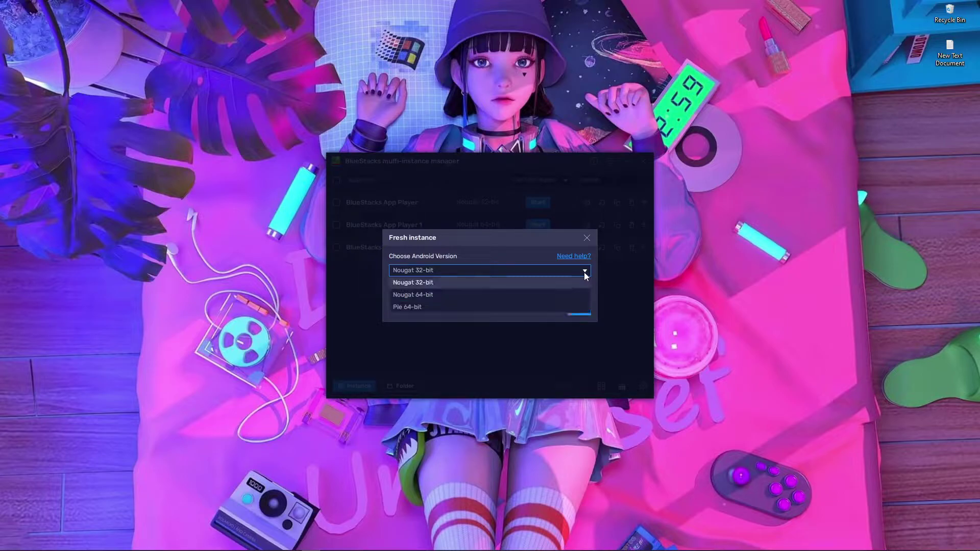
click(416, 306)
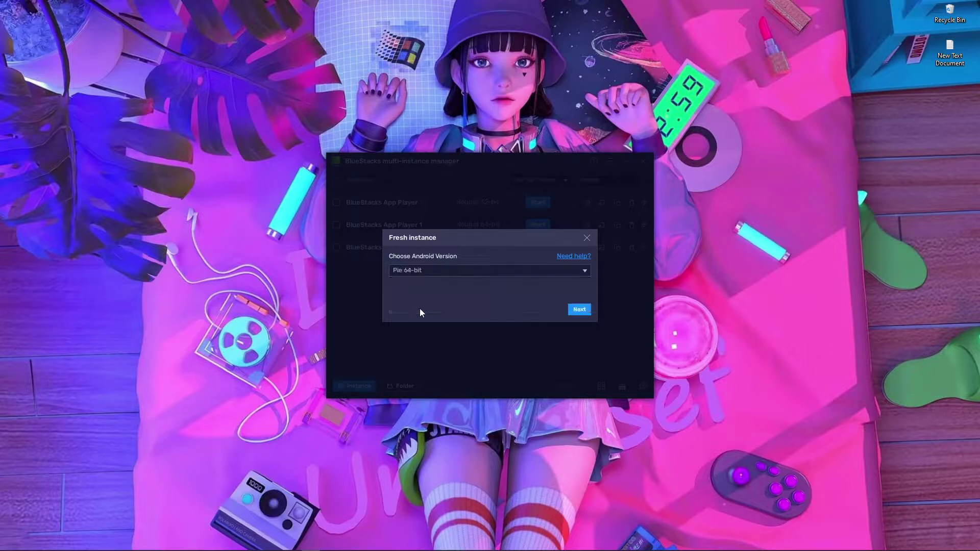
click(579, 310)
click(498, 219)
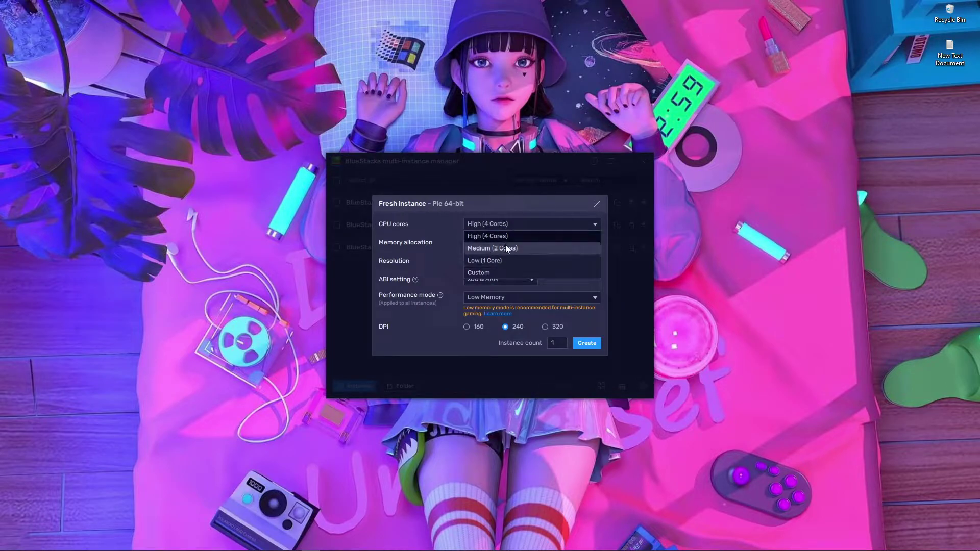
- Leave CPU cores at High (4 Cores) and close the fresh-instance dialog without creating it
click(550, 331)
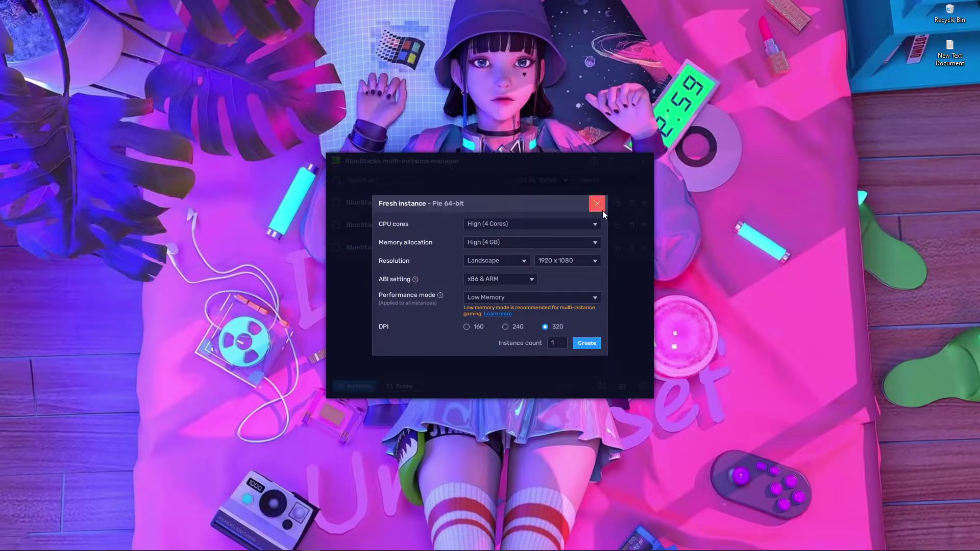
click(586, 343)
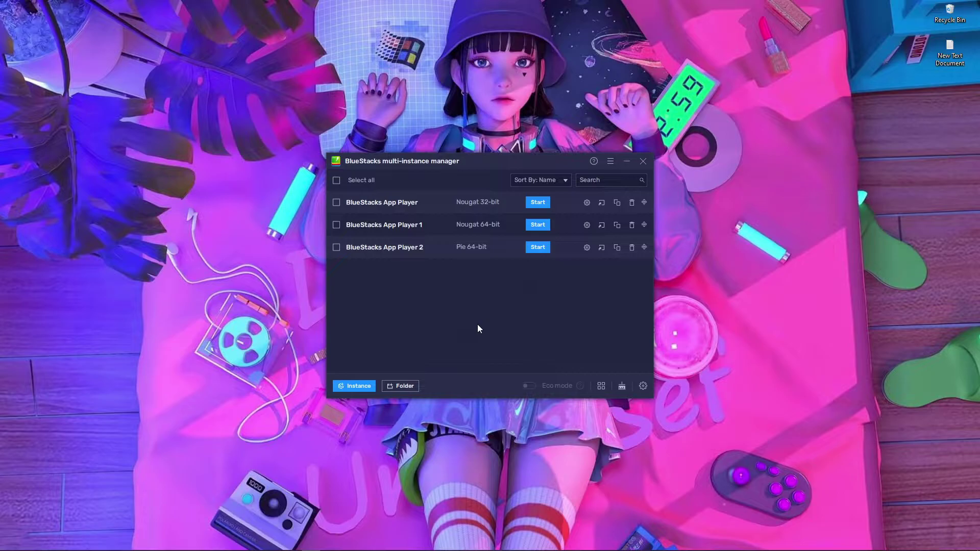
- Start App Player 2 from the Multi-Instance Manager and wait for its home screen
click(541, 250)
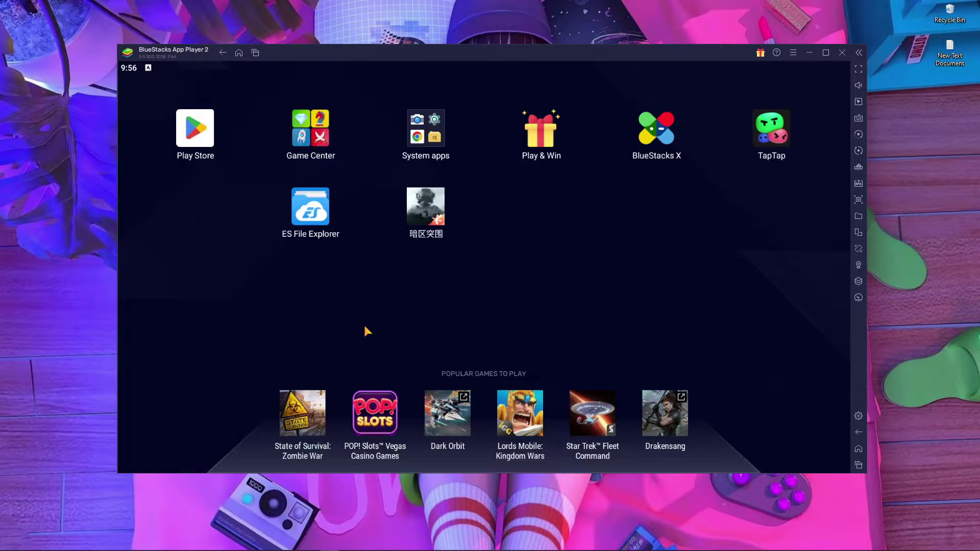
mouse_move(291, 543)
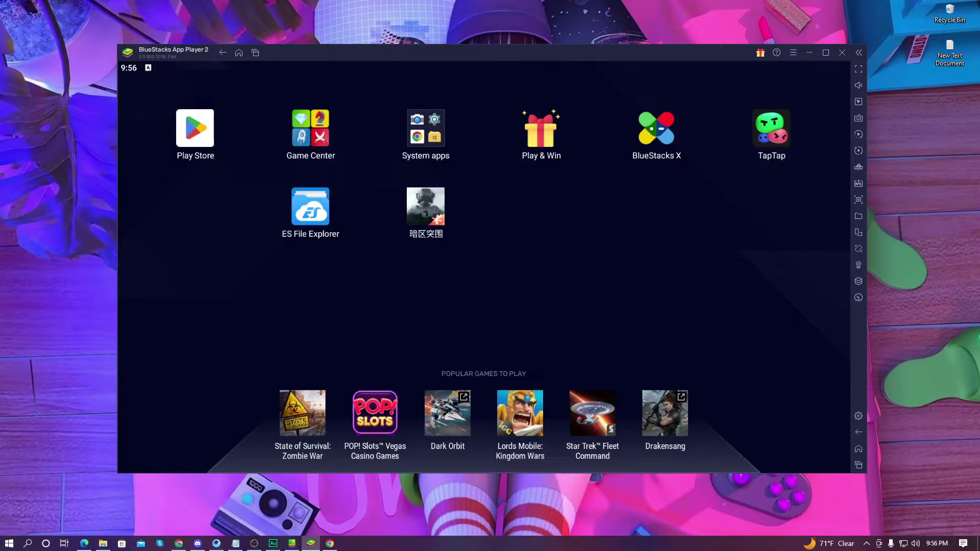
- In a maximized Chrome, open the APKPure Battlefield™ Mobile page from the 'battlefield apkpure' results
click(330, 544)
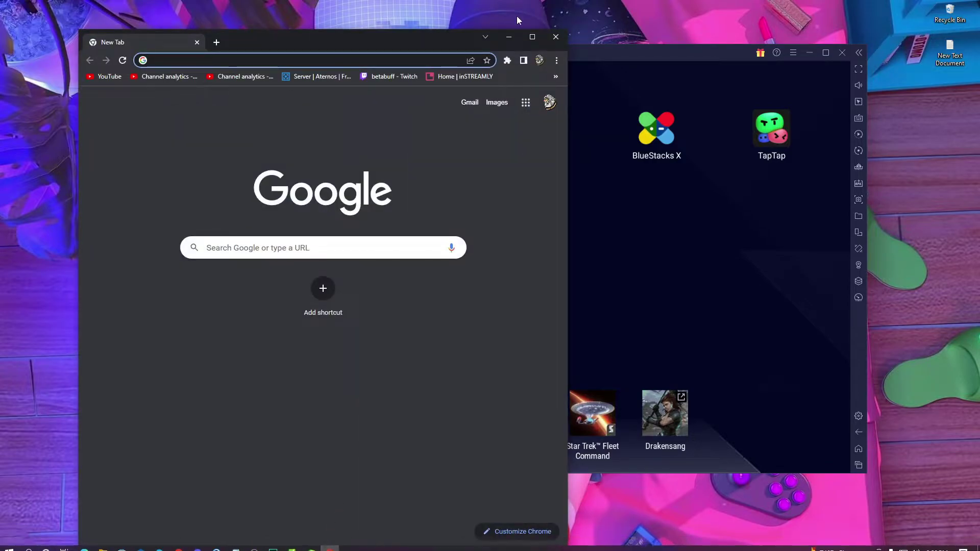
click(532, 37)
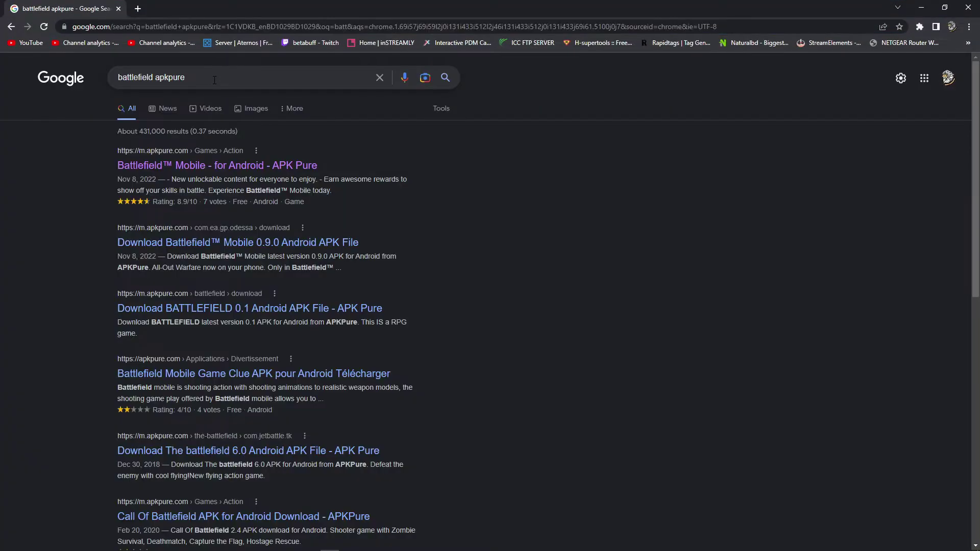
double_click(166, 77)
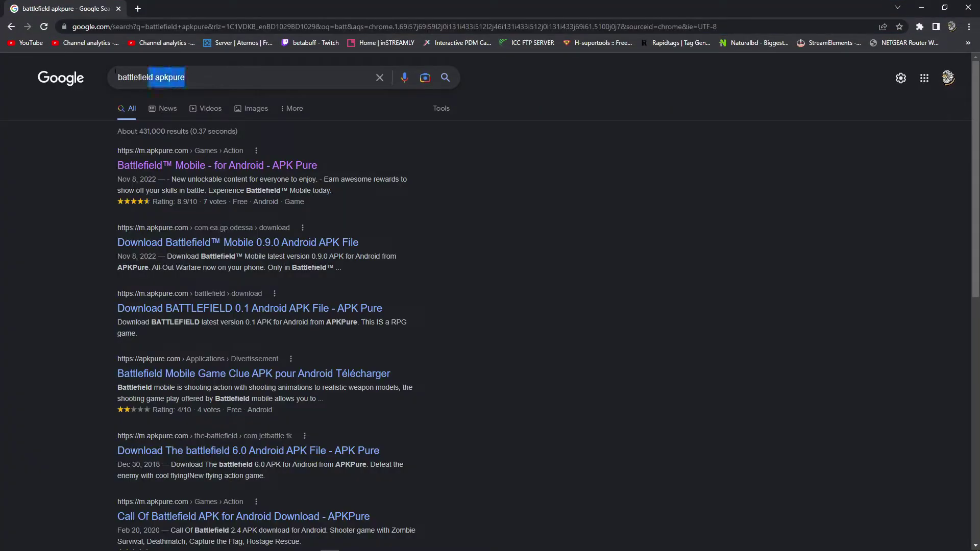
triple_click(116, 76)
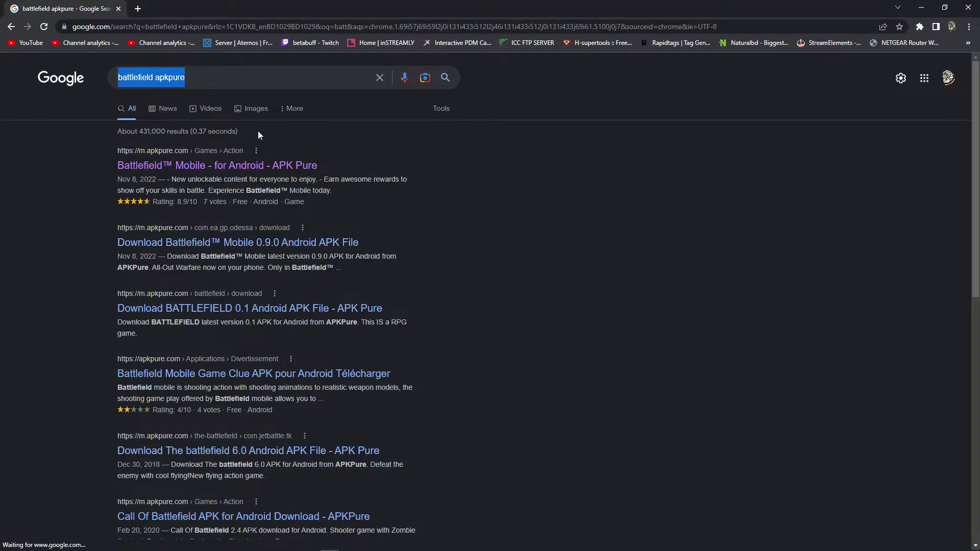
click(193, 169)
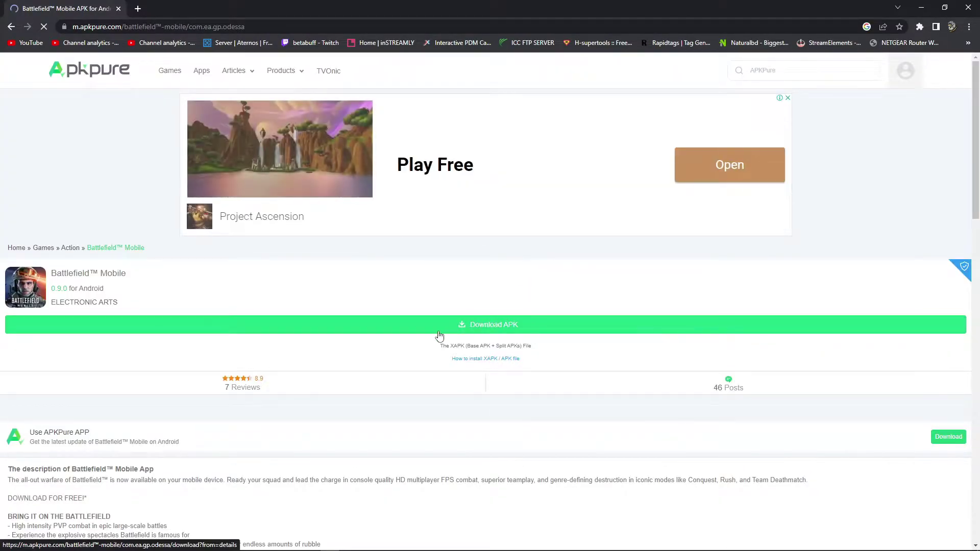
- Start downloading the 1018.3 MB Battlefield™ Mobile XAPK, skipping the full-page ad
click(485, 326)
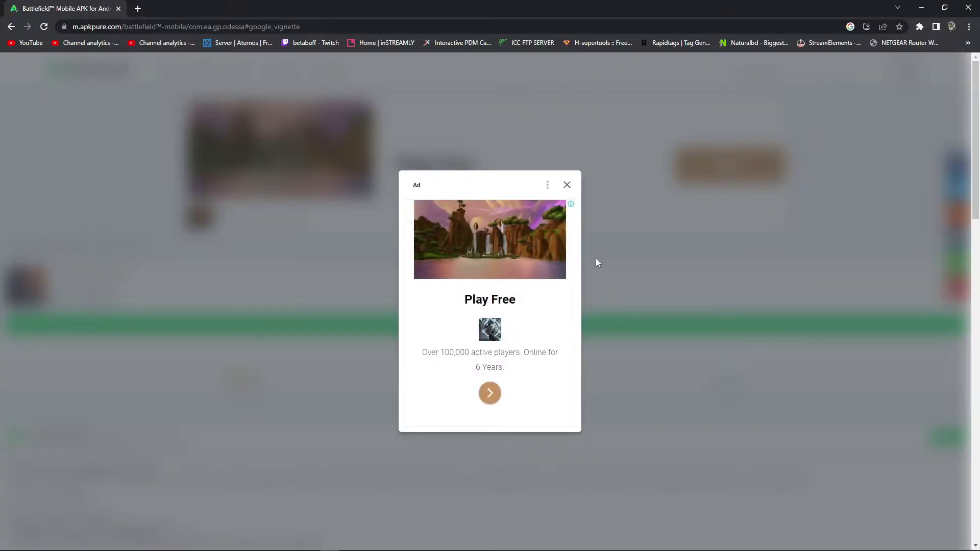
click(567, 185)
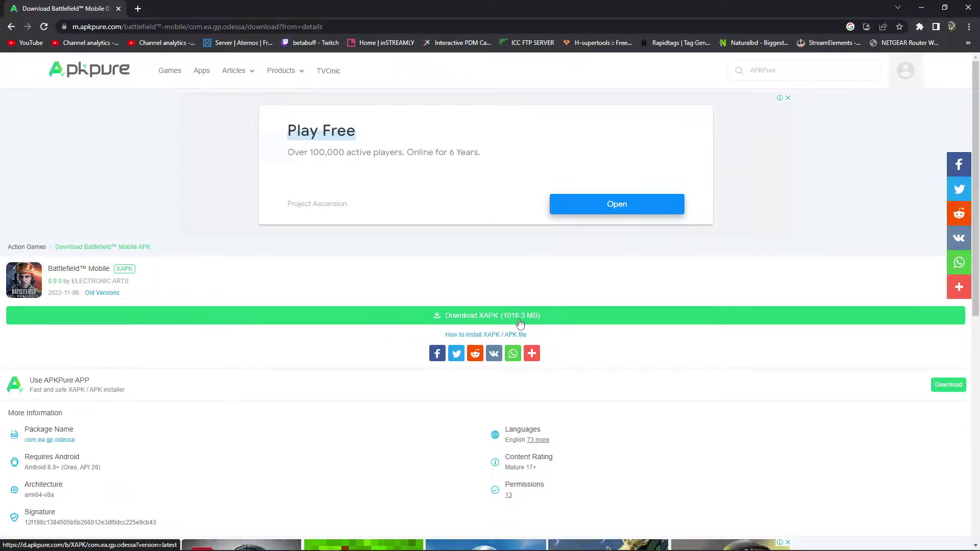
click(558, 319)
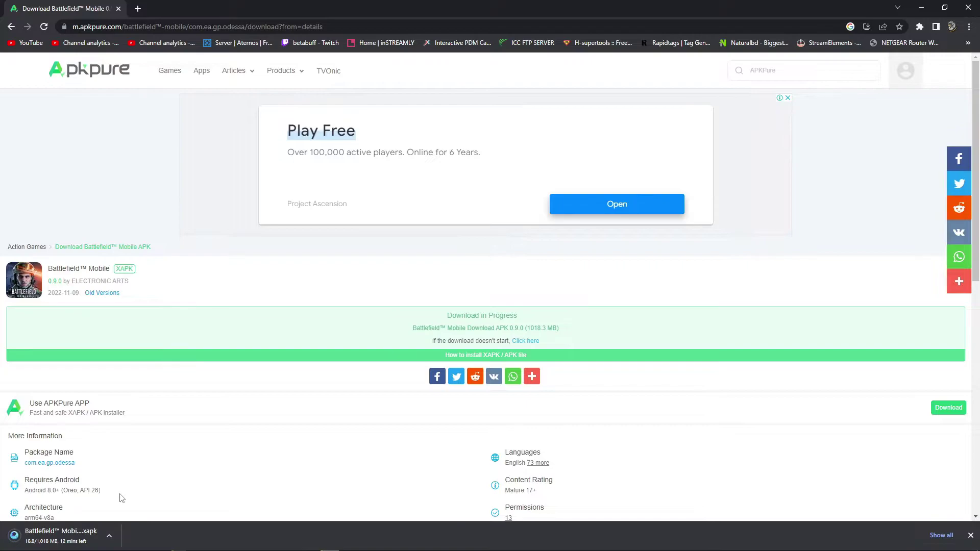
- Drag Battlefield™ Mobile_0.9.0_Apkpure from the Downloads folder into App Player 2 to install it
click(109, 537)
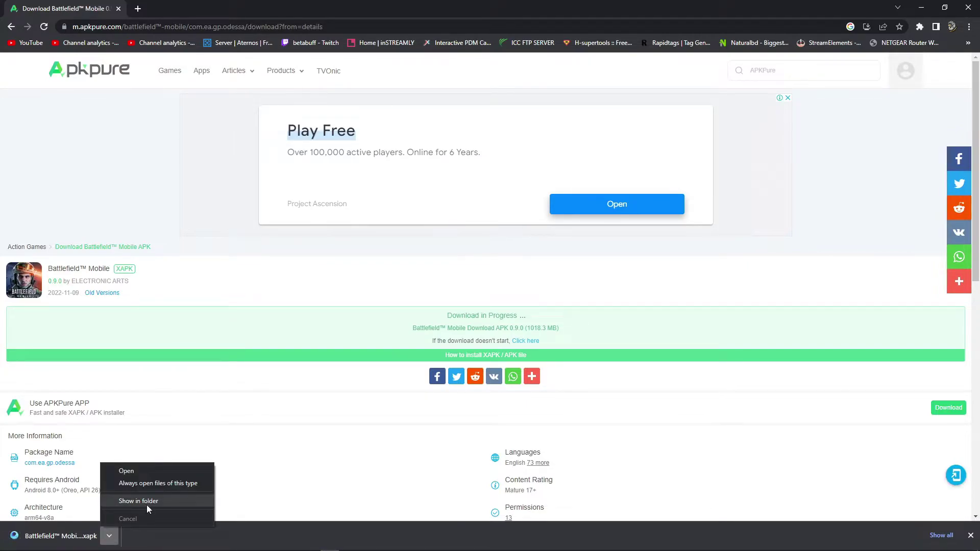
click(148, 501)
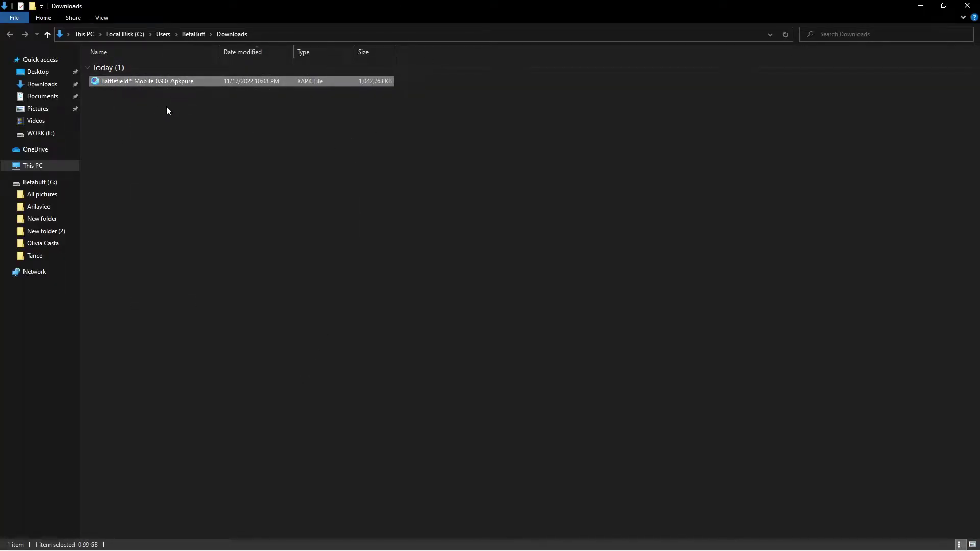
drag(461, 5, 336, 208)
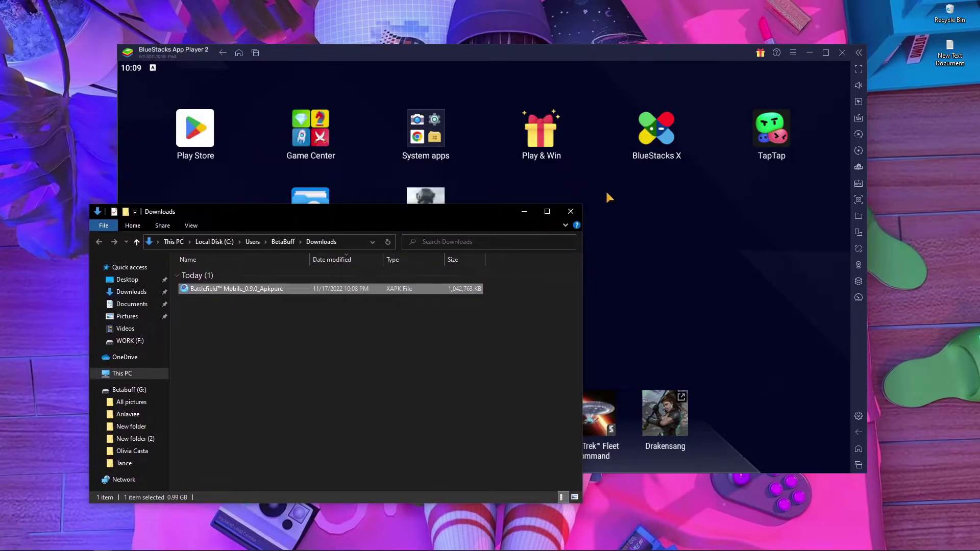
drag(523, 57, 686, 72)
drag(268, 216, 152, 289)
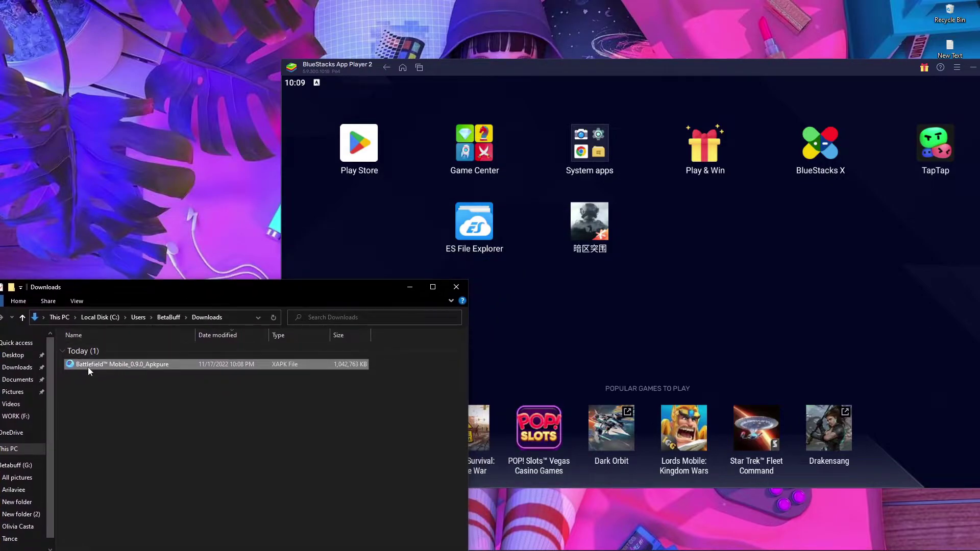
drag(82, 366, 694, 290)
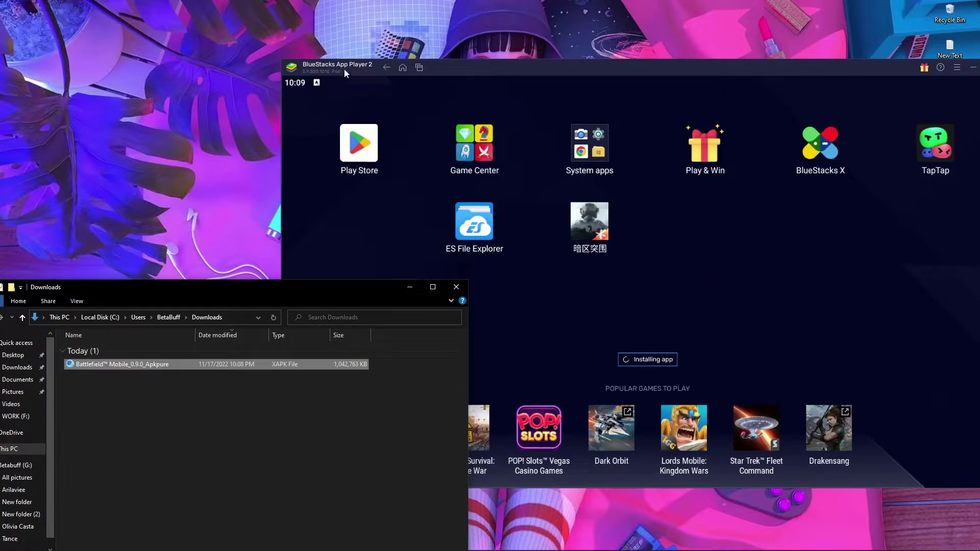
click(409, 289)
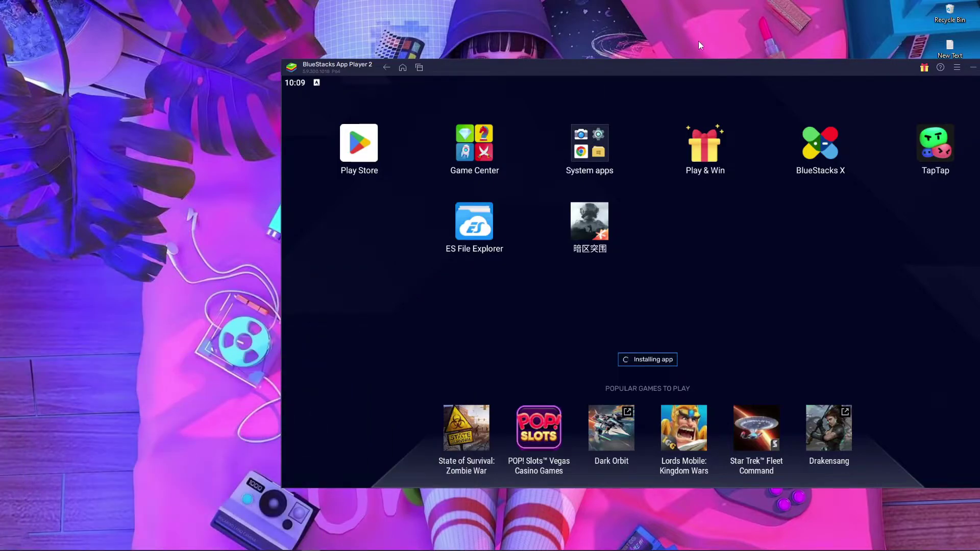
- Bring App Player 2 fully on screen and launch the installed Battlefield game
drag(701, 70, 572, 62)
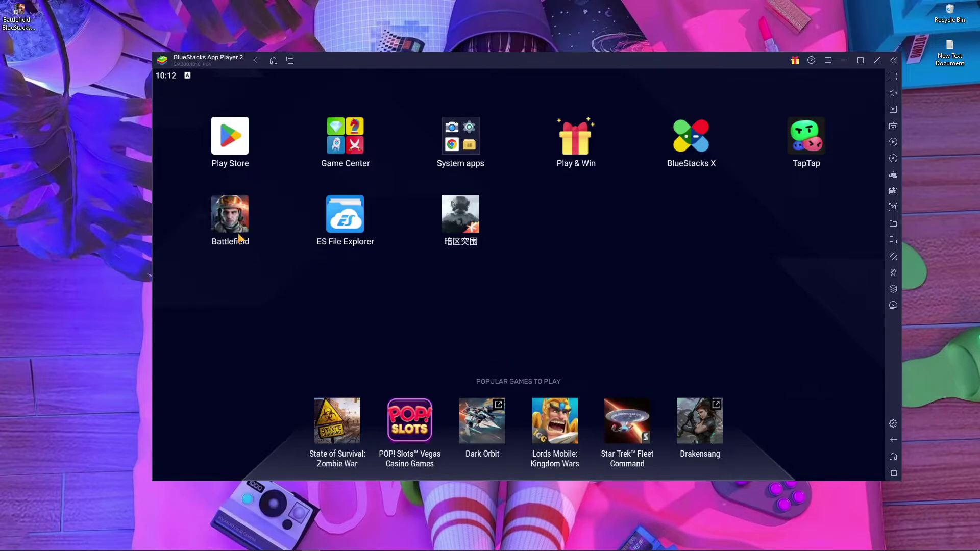
click(232, 224)
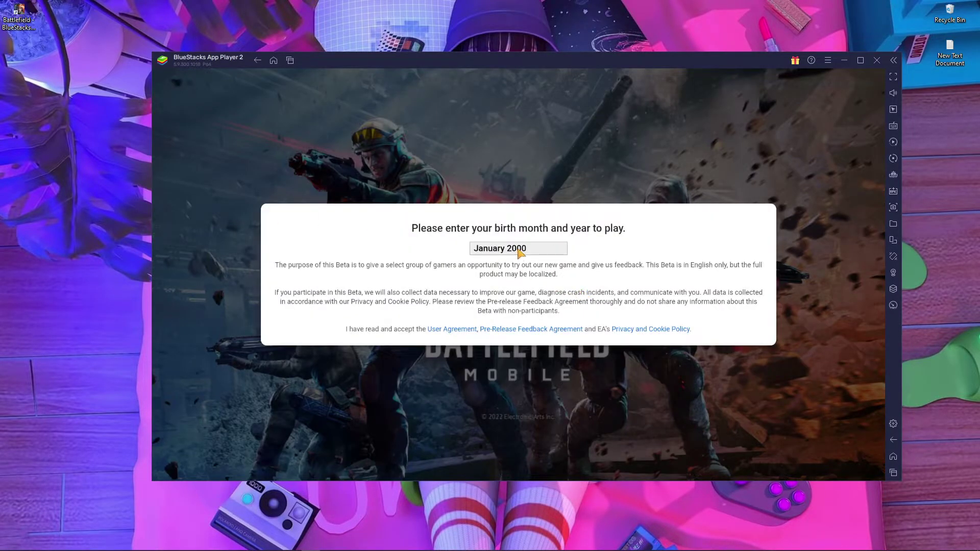
- Set the birth date to January 2000 and accept the Battlefield Mobile beta terms
click(544, 251)
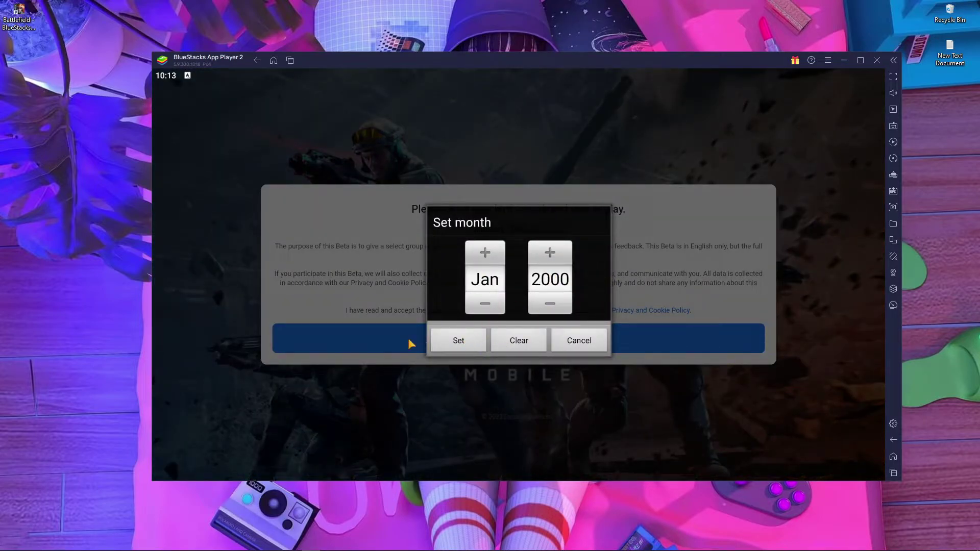
click(461, 345)
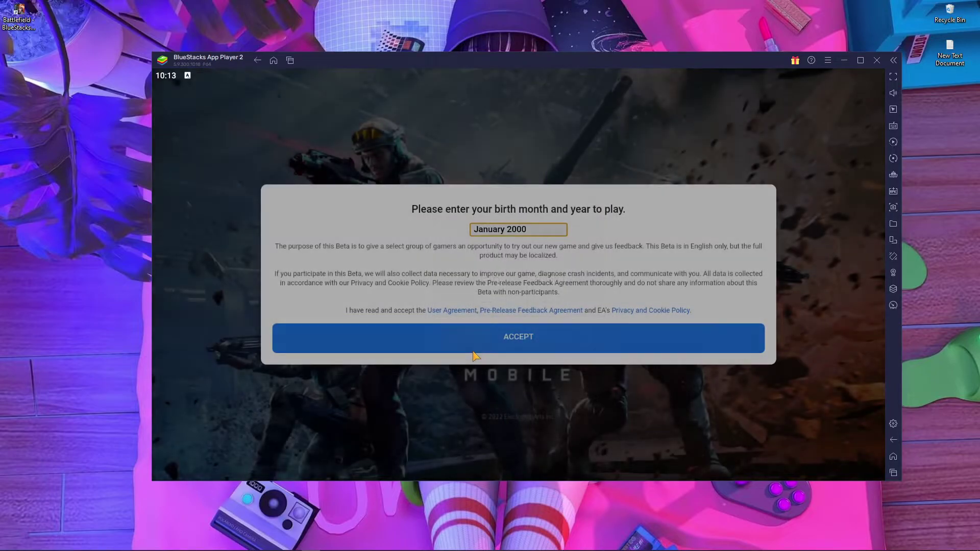
click(534, 351)
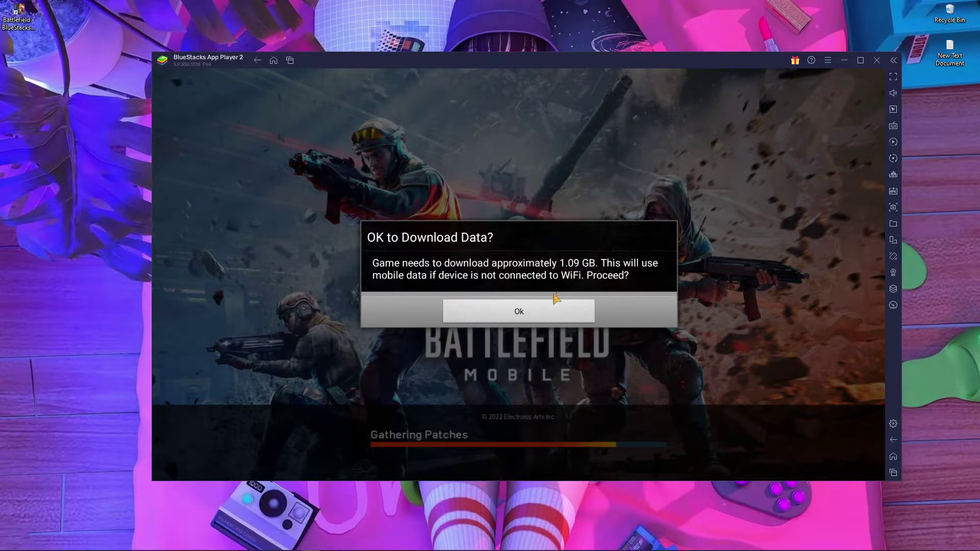
- Approve the 1.09 GB game data download and let Battlefield Mobile load to its sign-in screen
click(540, 317)
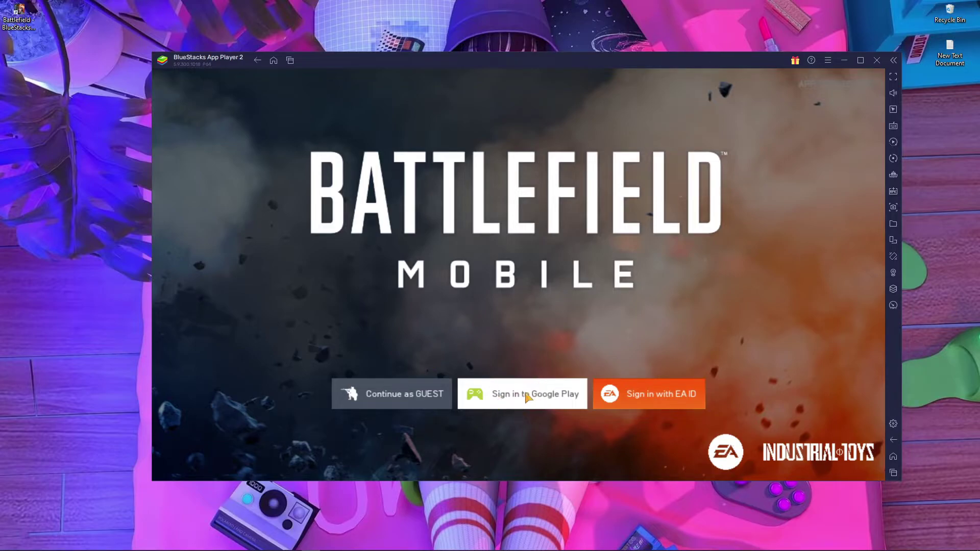
- Sign in to Battlefield Mobile with Google Play and let it load into the aiming tutorial
click(528, 401)
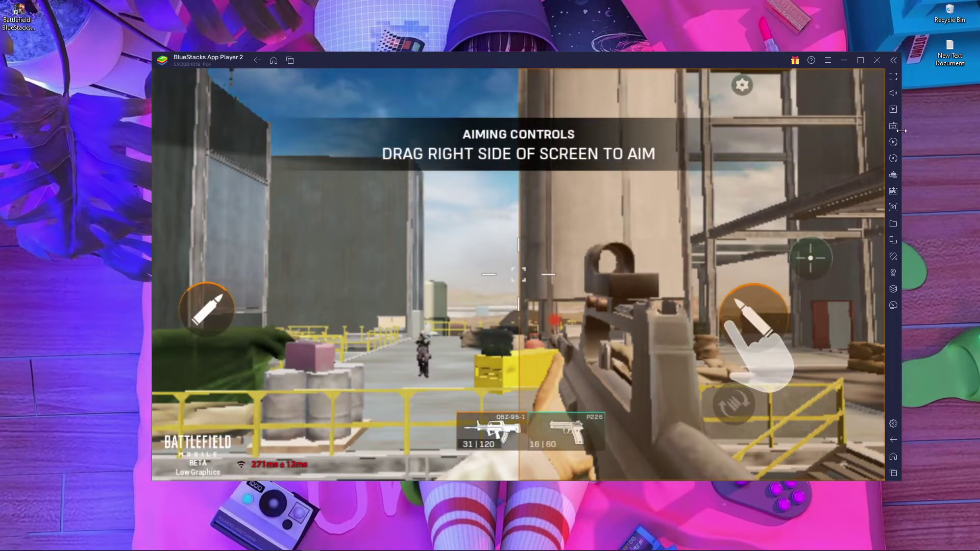
- Review Battlefield Mobile's keyboard mappings in the Controls editor, keep the Default scheme, and return to the game
click(894, 127)
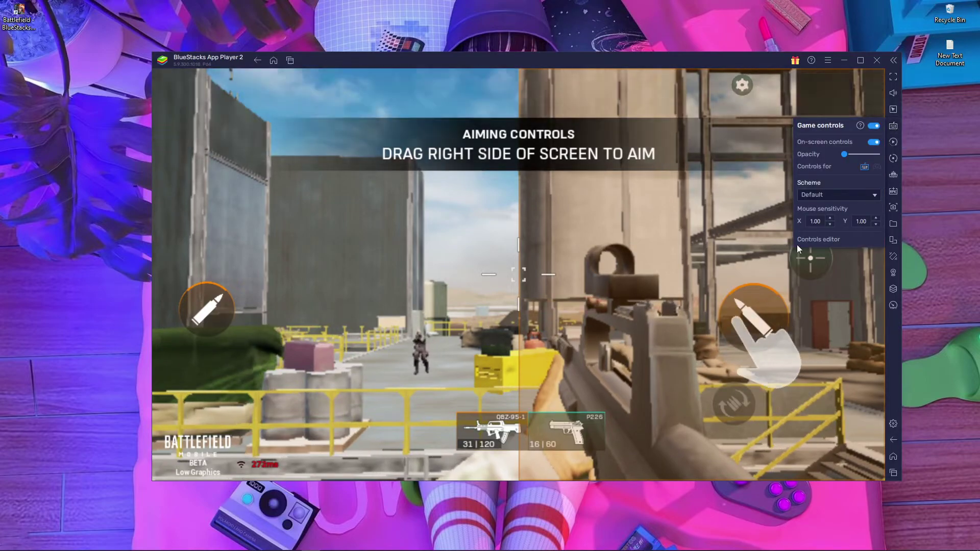
click(818, 239)
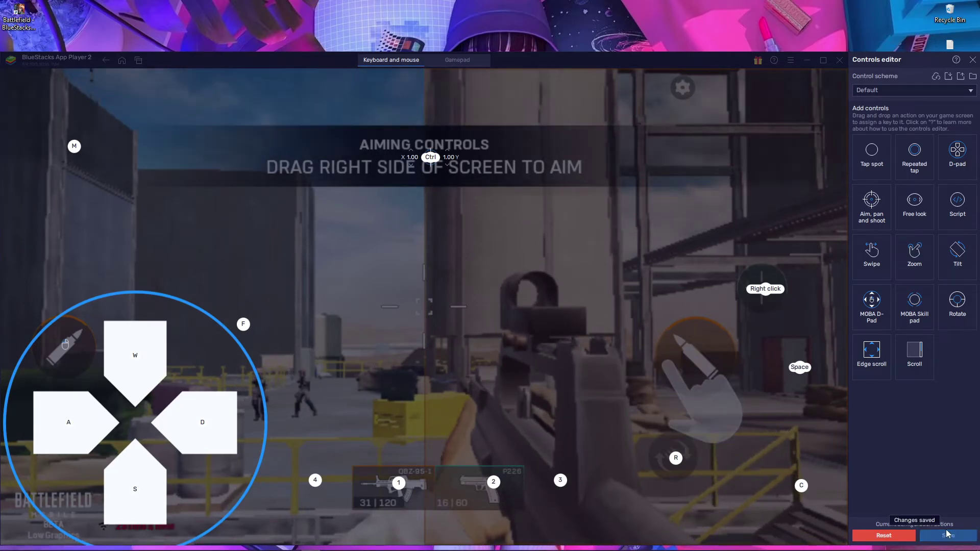
click(974, 62)
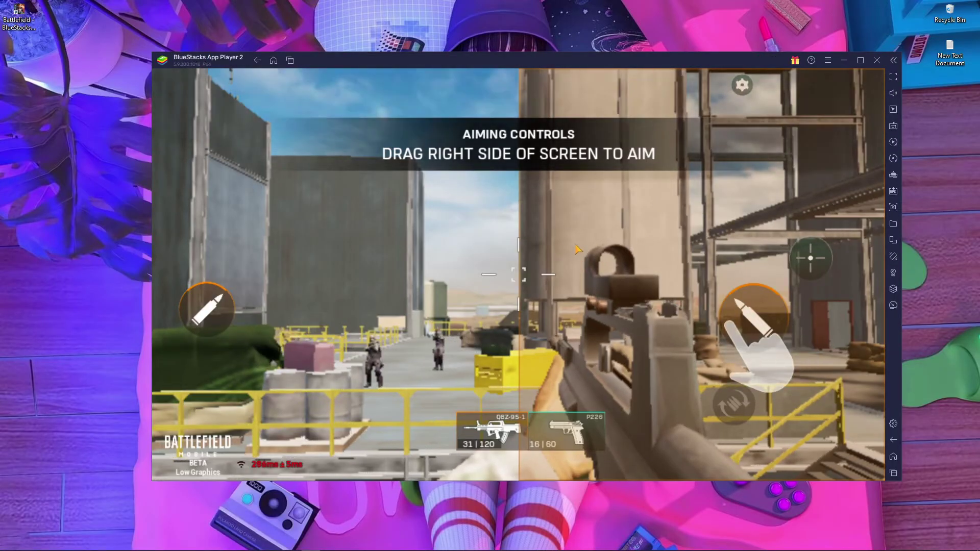